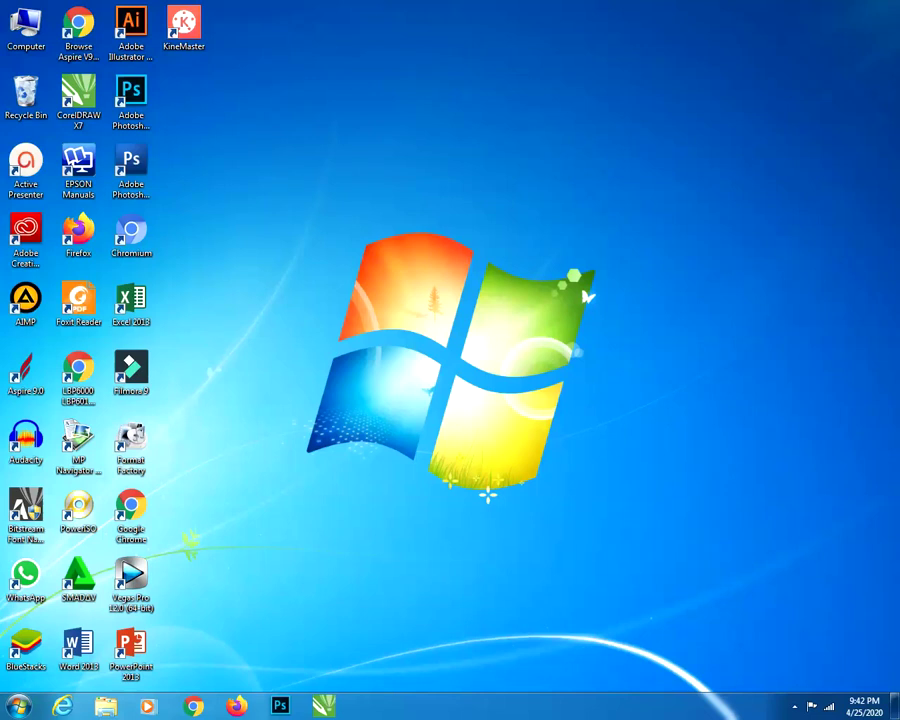
Check the free space of the hard disk drives in the Computer folder and return to the desktop
left_click(105, 706)
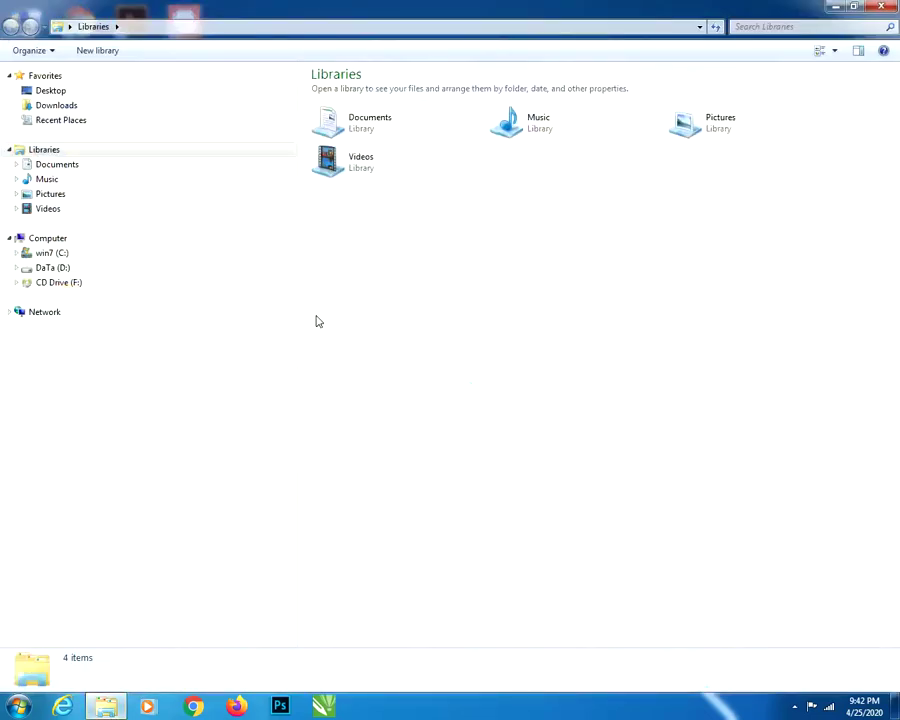
left_click(81, 239)
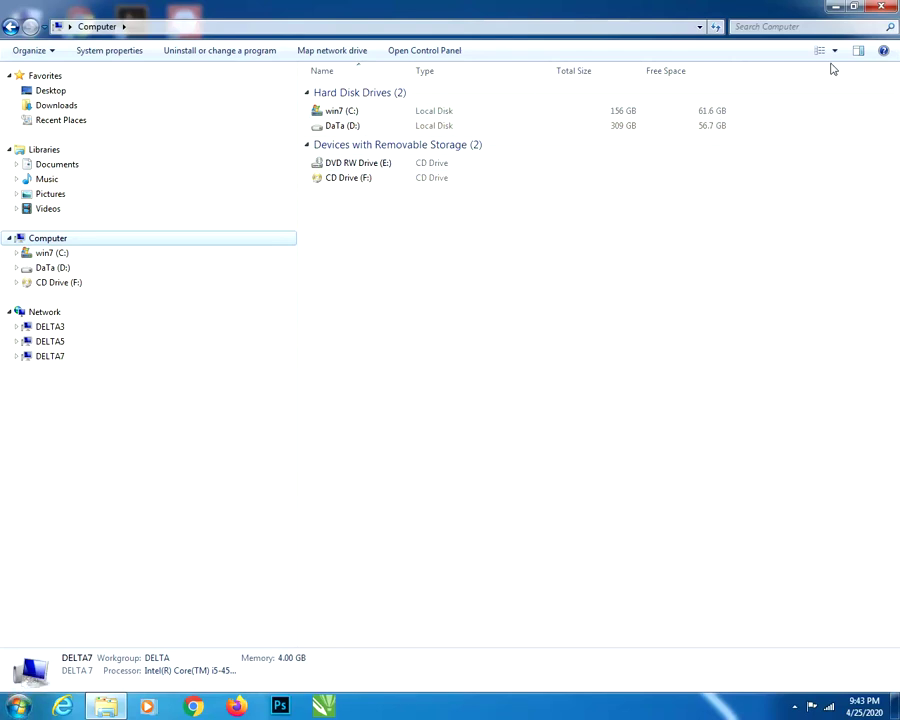
key("super+d")
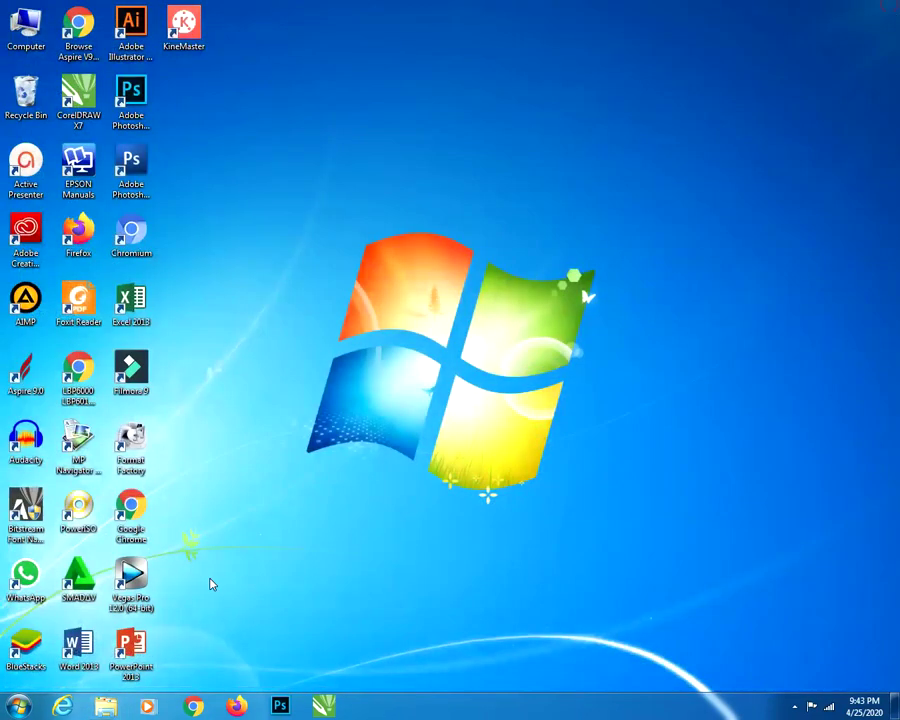
Open the temporary files folder by running %temp%
left_click(20, 707)
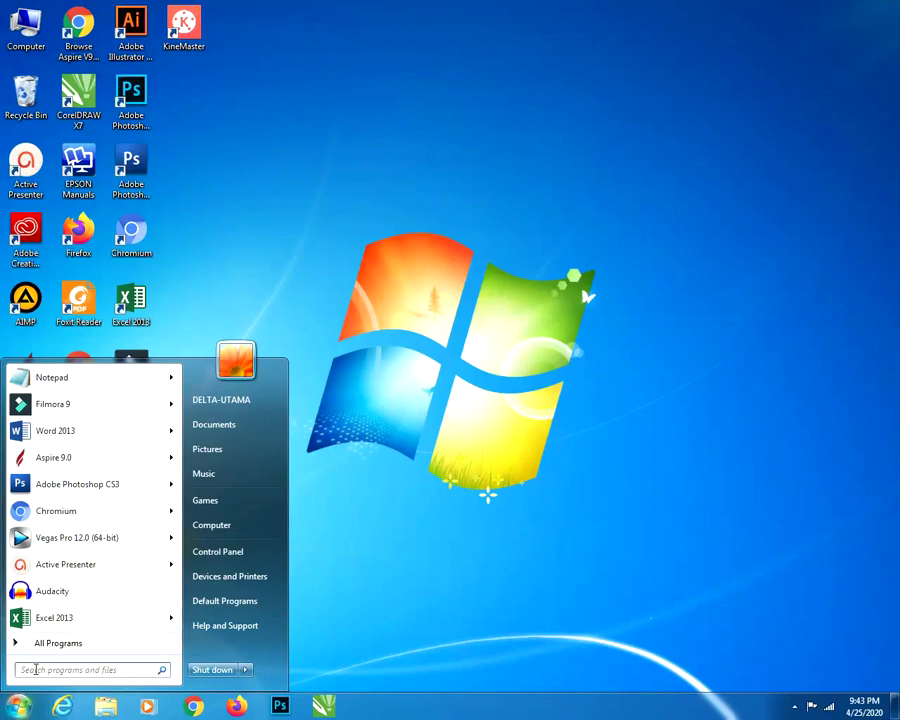
left_click(36, 670)
type("s")
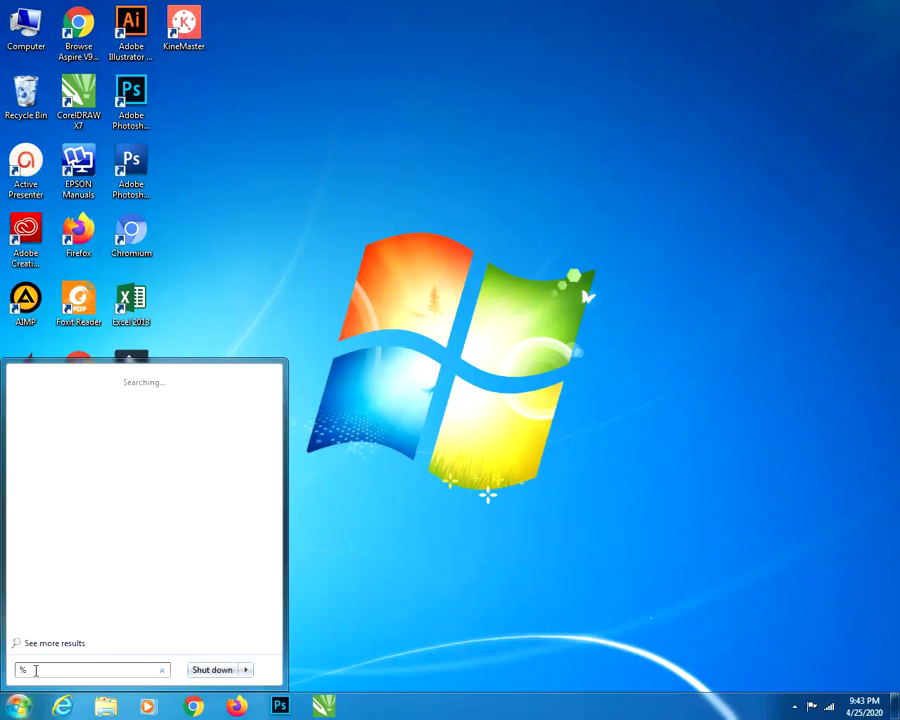
type("temp")
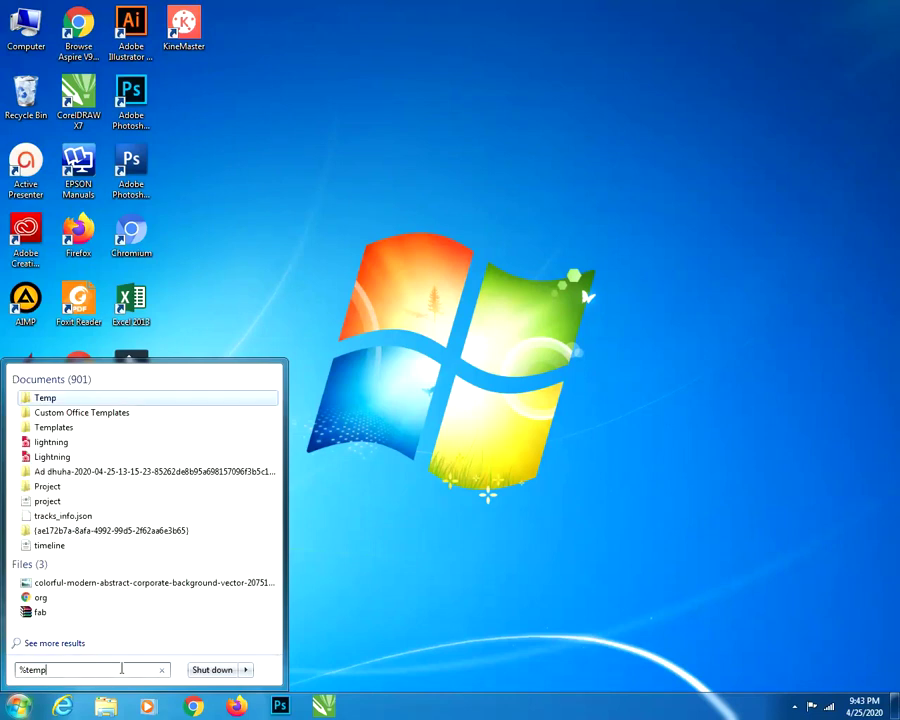
type("%")
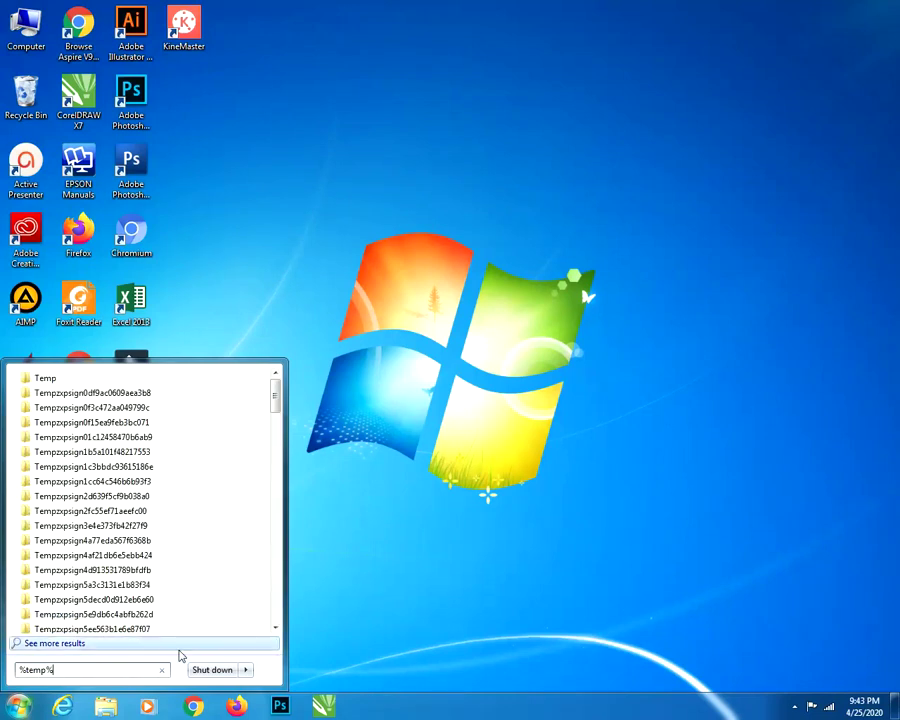
key("Return")
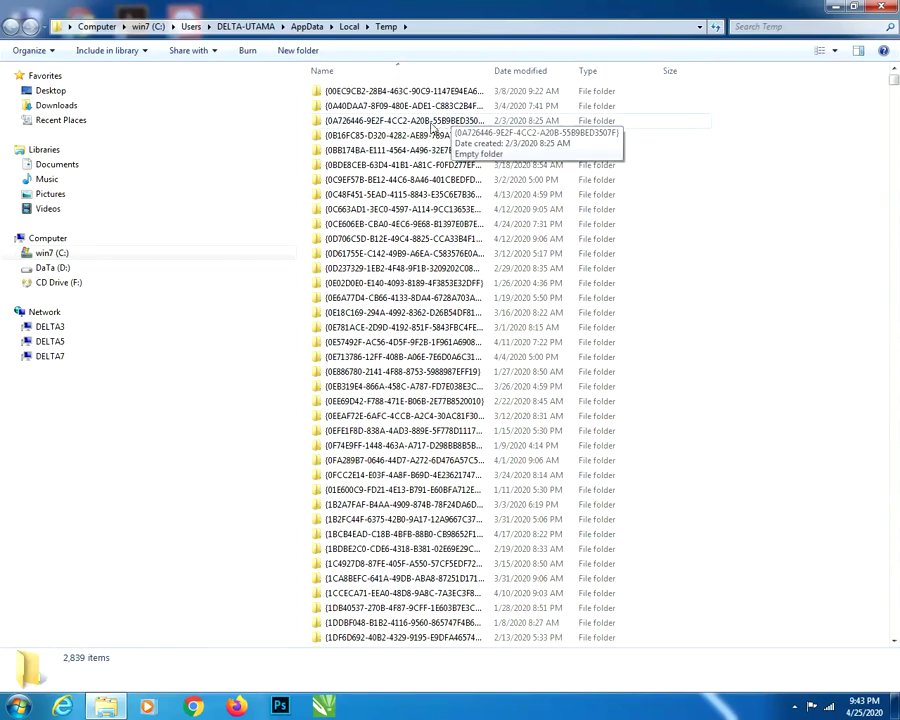
Move all items in the Temp folder to the Recycle Bin
left_click(426, 121)
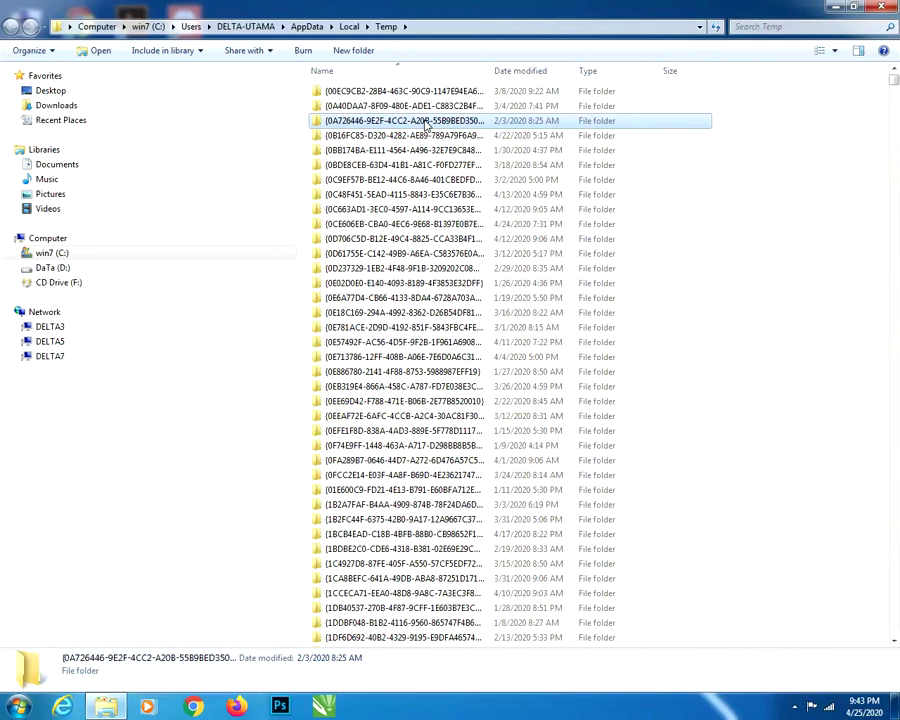
key("ctrl+a")
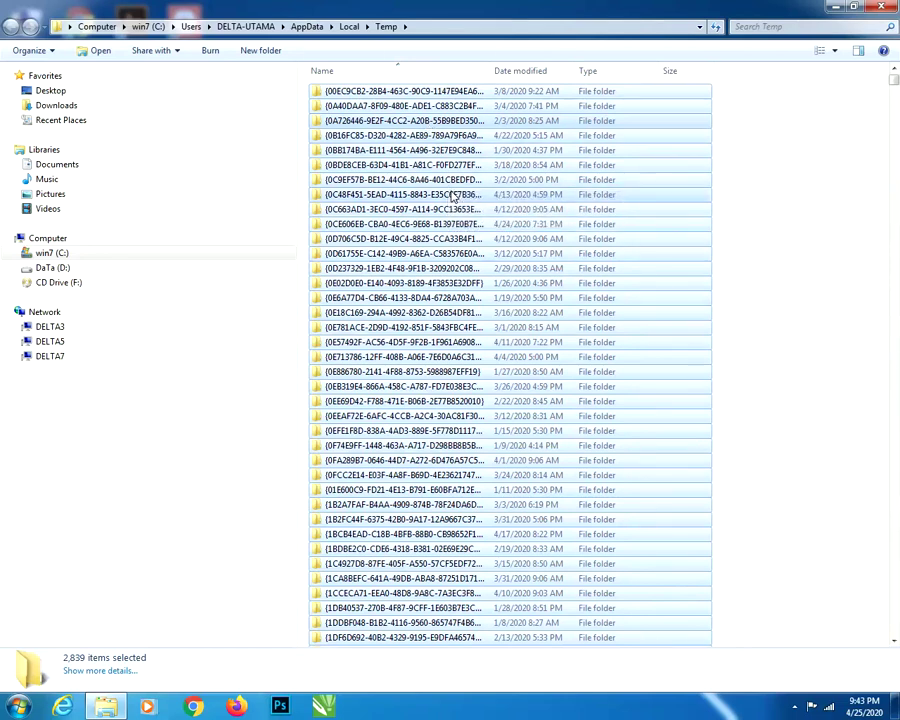
key("Delete")
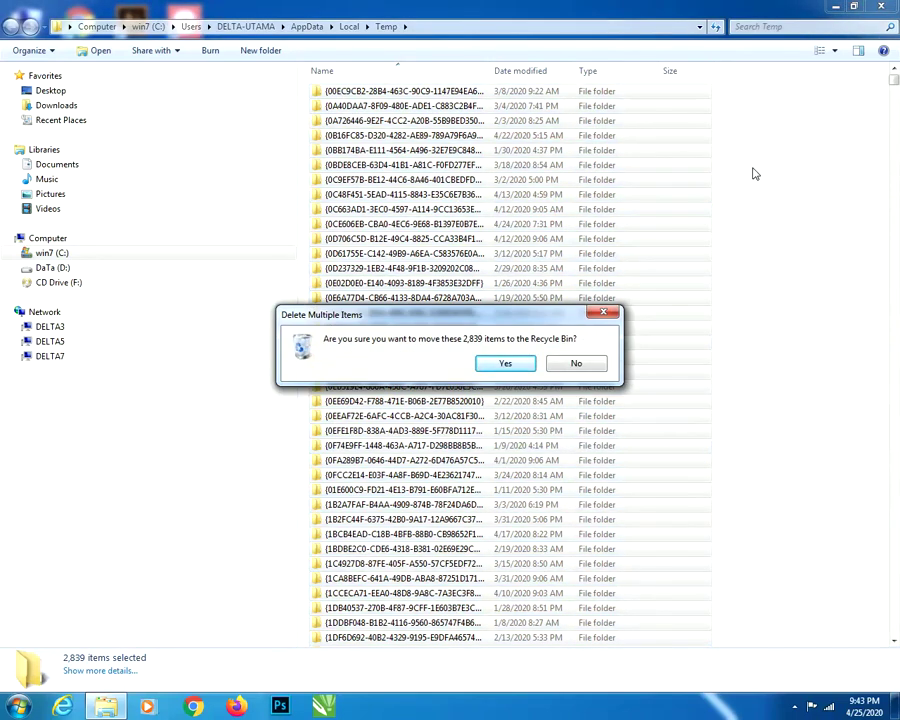
left_click(502, 365)
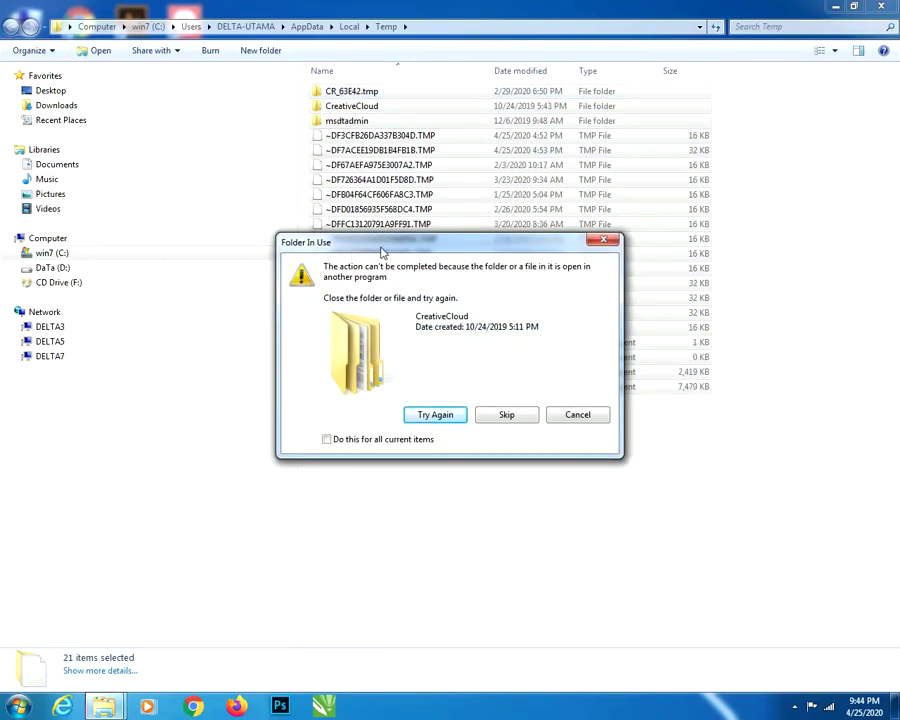
Skip all items that are in use or need administrator permission, and close the Temp folder
left_click(524, 421)
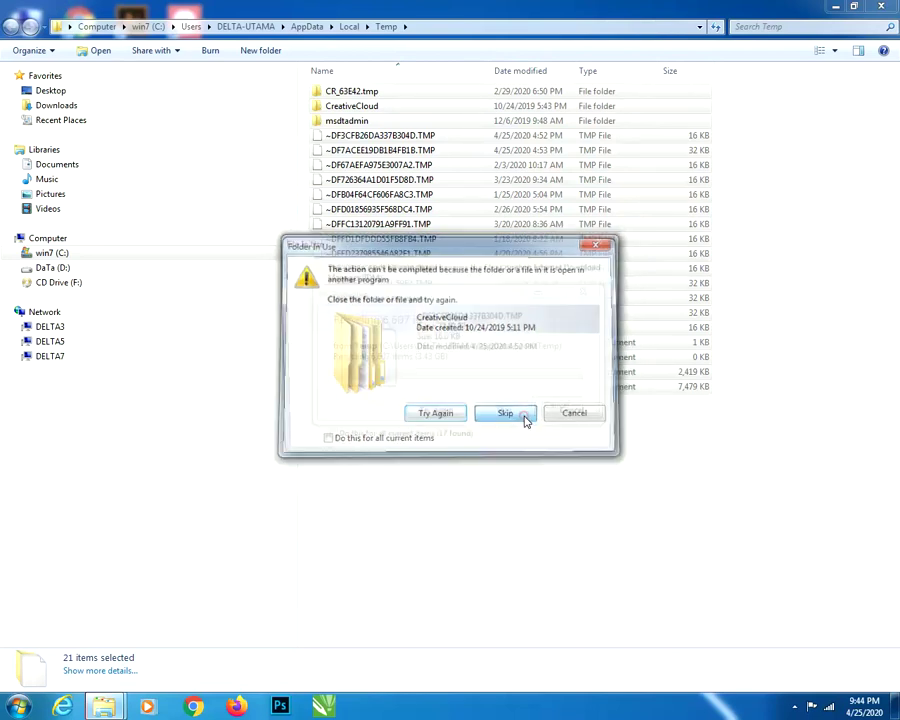
left_click(524, 421)
left_click(524, 421)
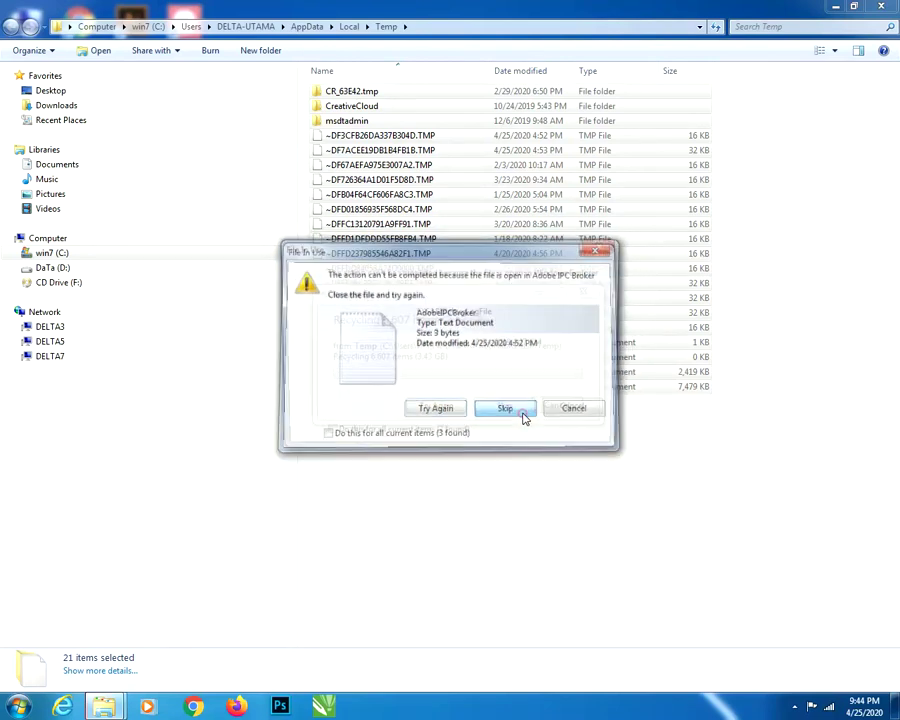
left_click(522, 413)
left_click(522, 413)
left_click(521, 413)
left_click(521, 413)
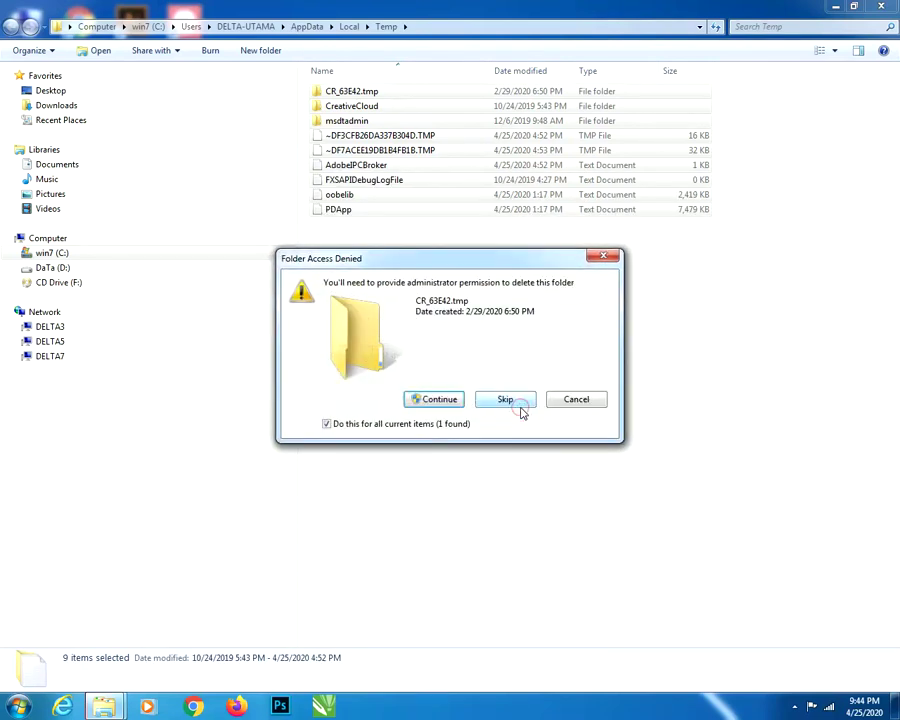
left_click(519, 516)
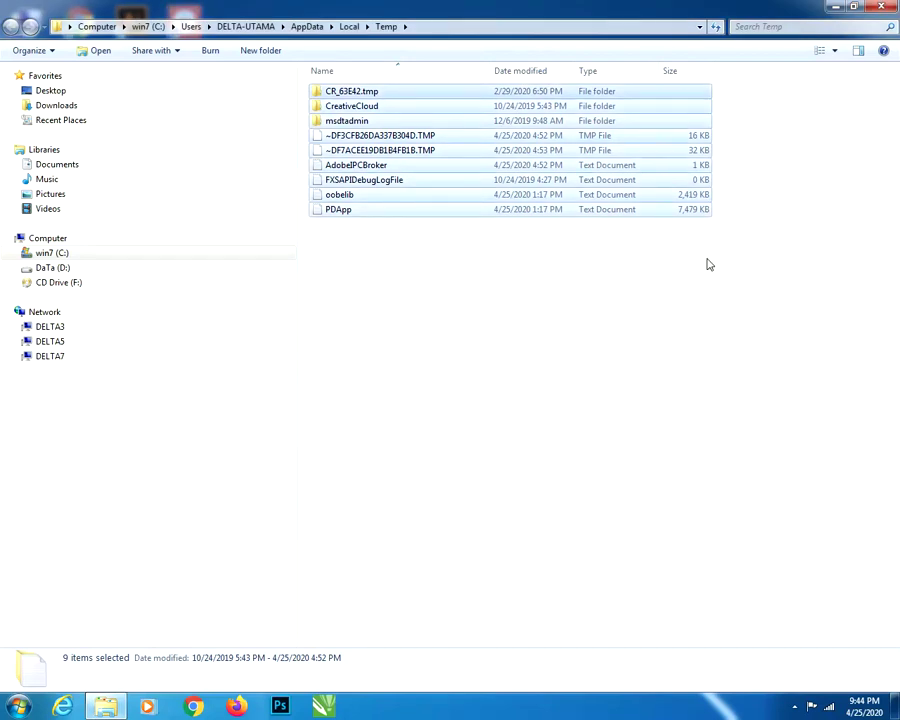
left_click(885, 7)
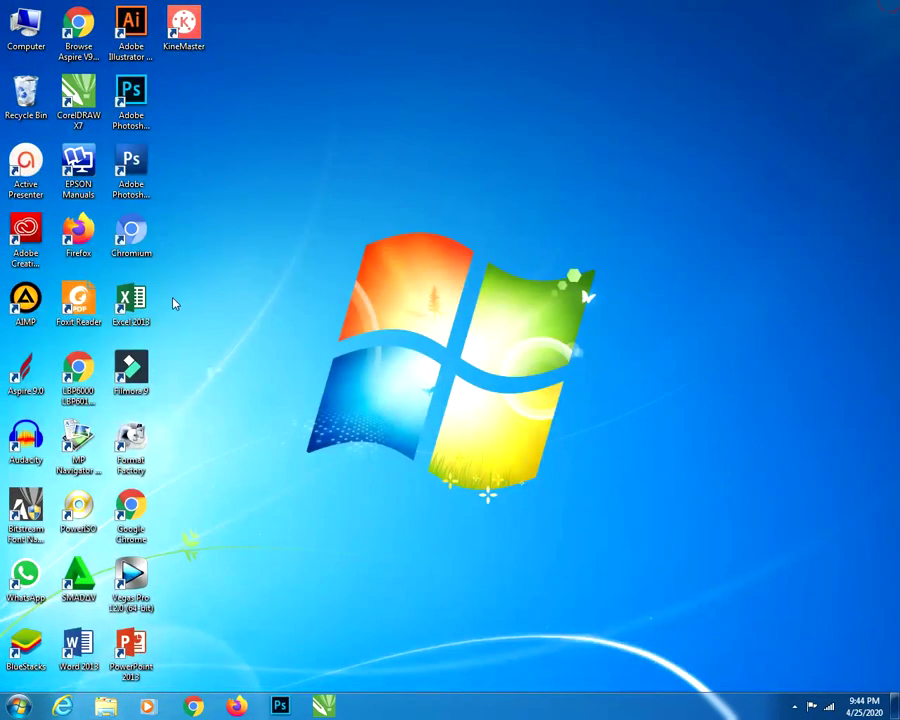
Permanently delete all items in the Recycle Bin and close its window
double_click(27, 95)
left_click(378, 209)
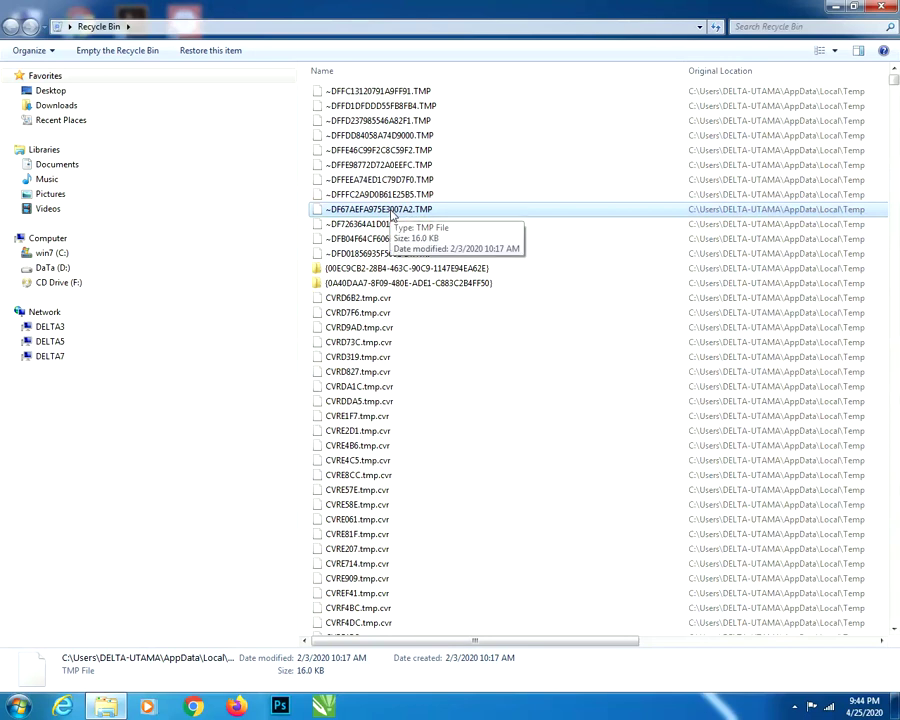
key("ctrl+a")
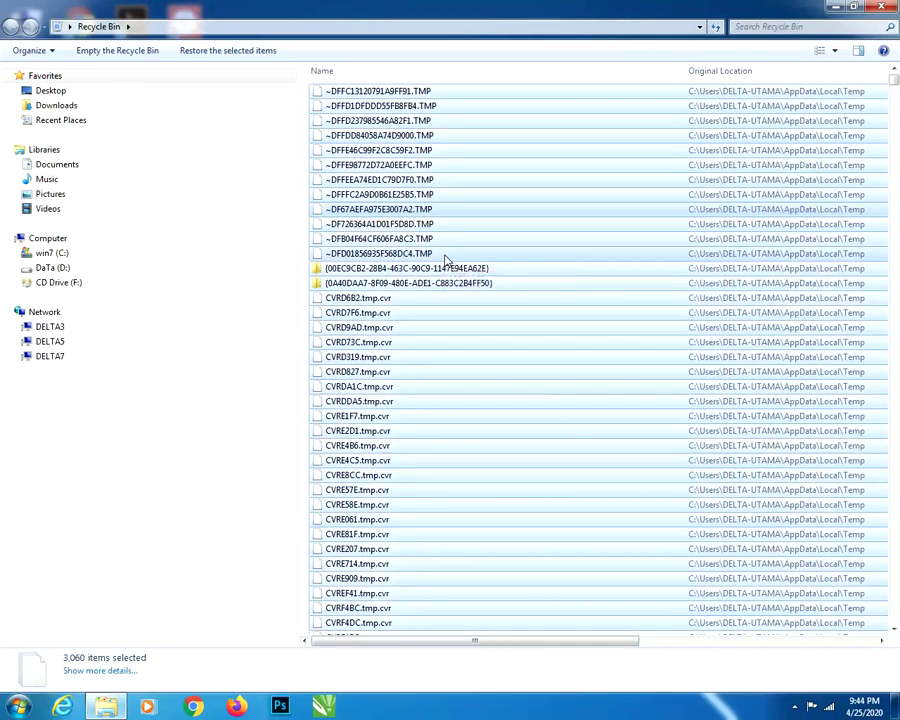
key("Delete")
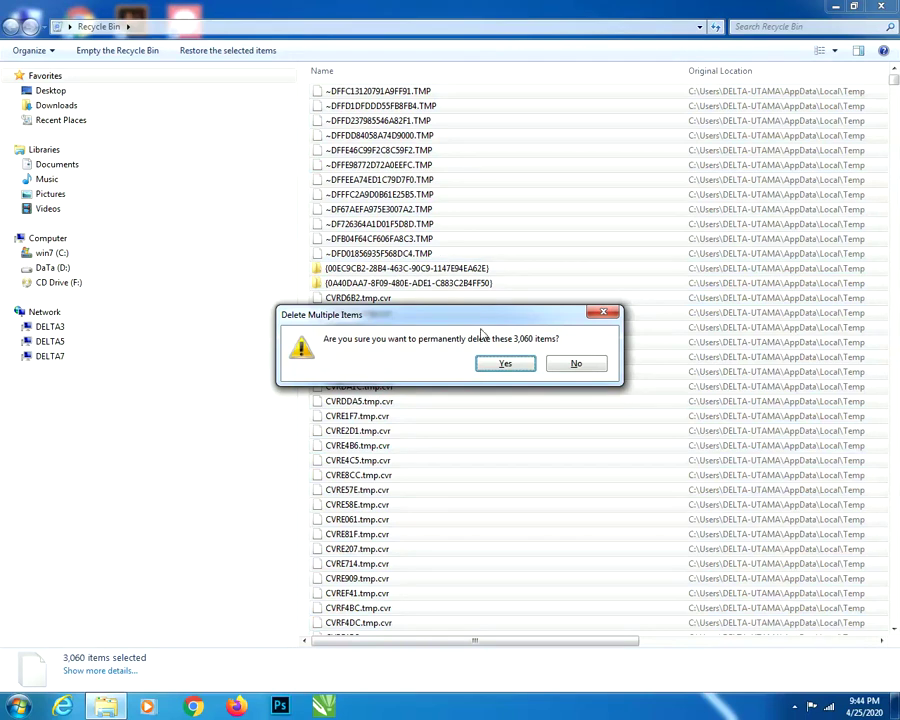
left_click(524, 477)
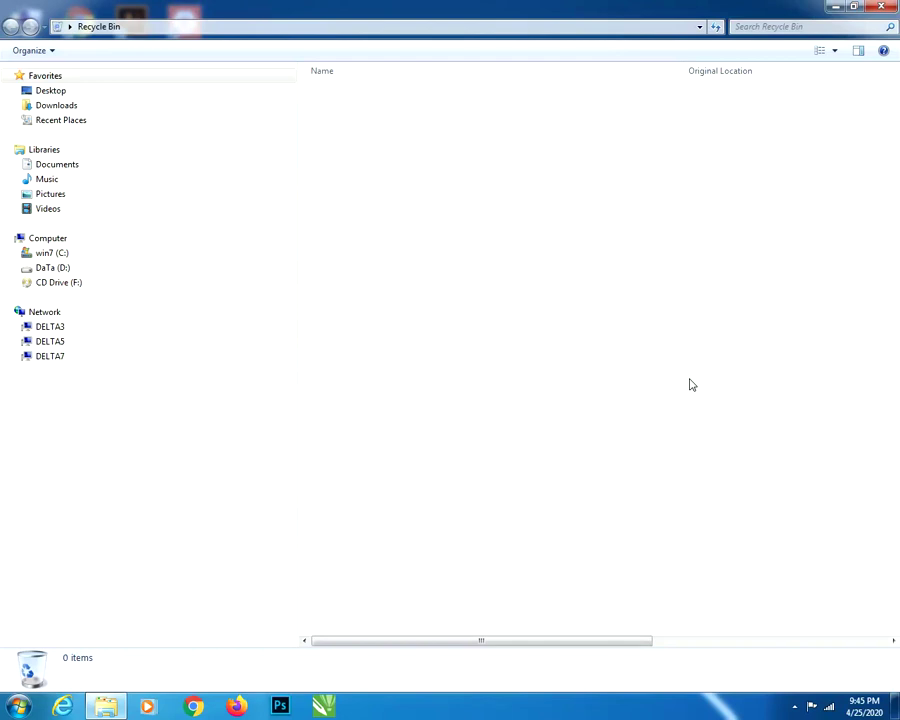
key("alt+F4")
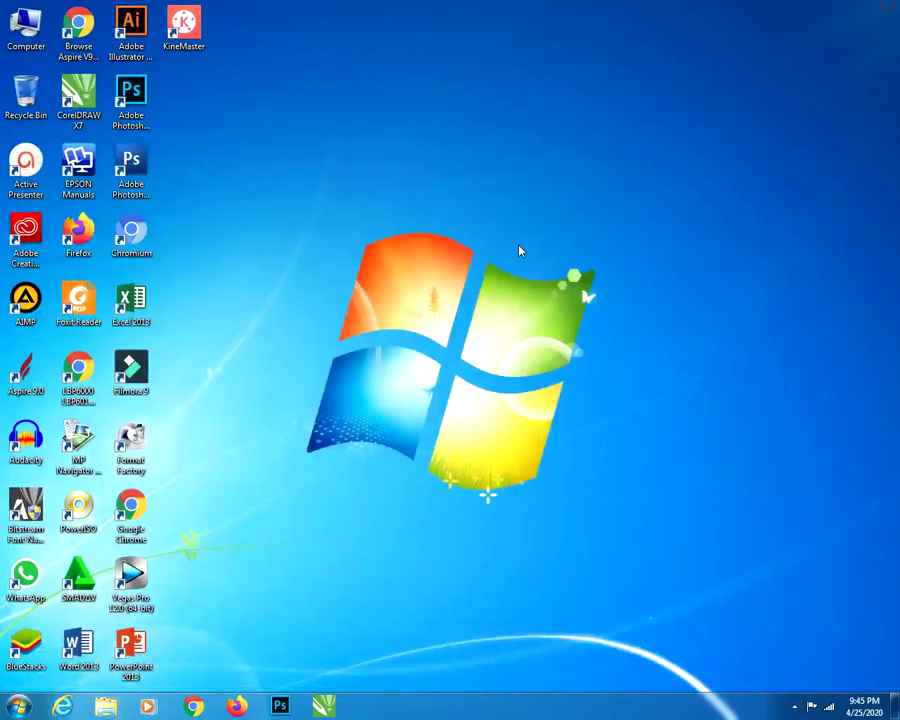
Refresh the desktop twice
right_click(393, 147)
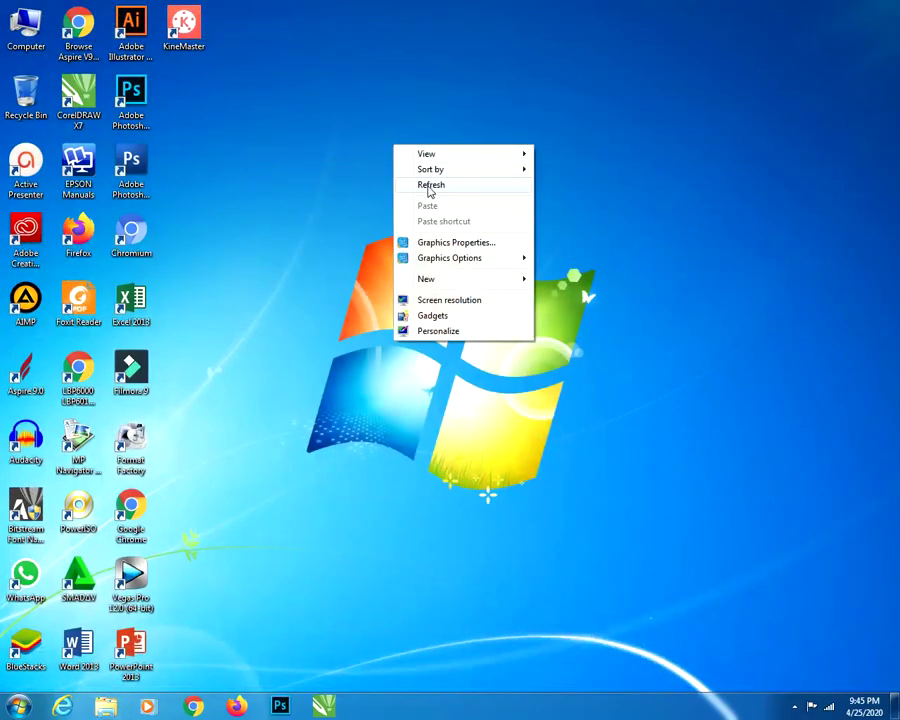
left_click(426, 185)
right_click(393, 145)
left_click(418, 180)
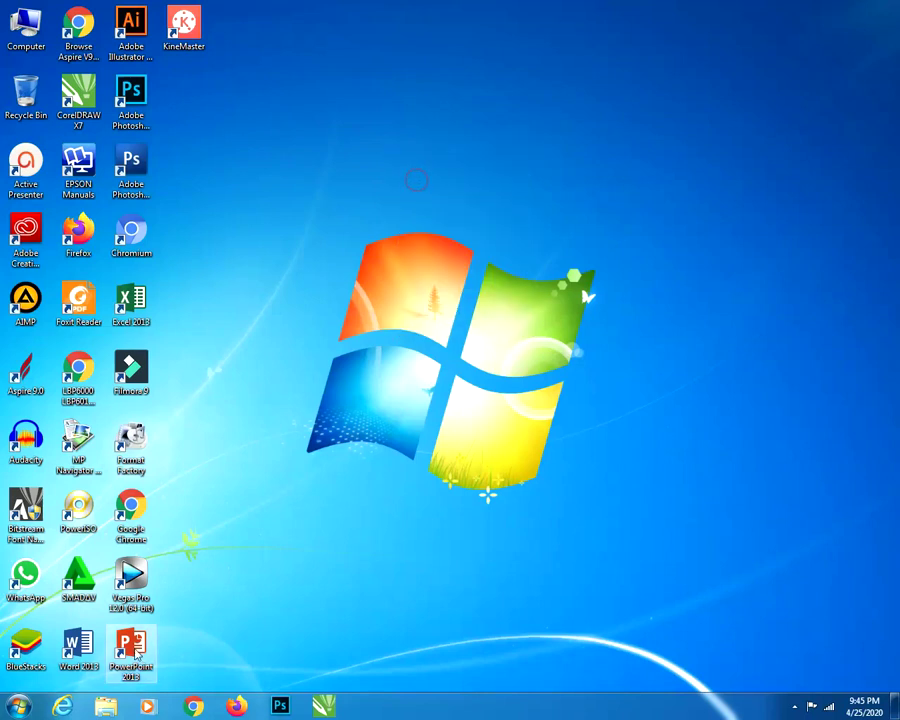
Recheck the free space on drives C: and D: after the cleanup and close the window
left_click(106, 707)
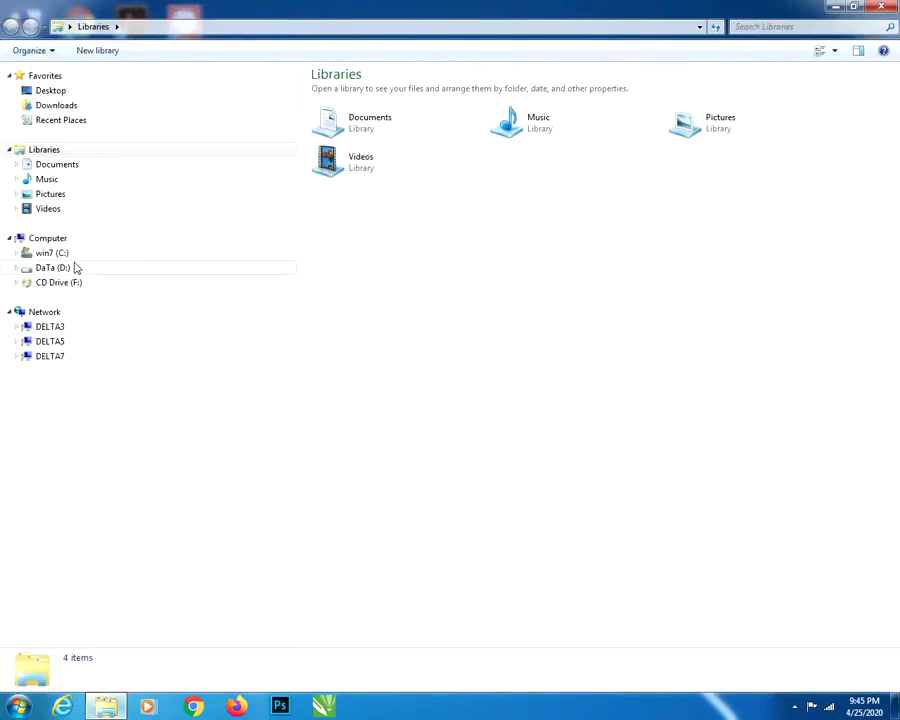
left_click(48, 239)
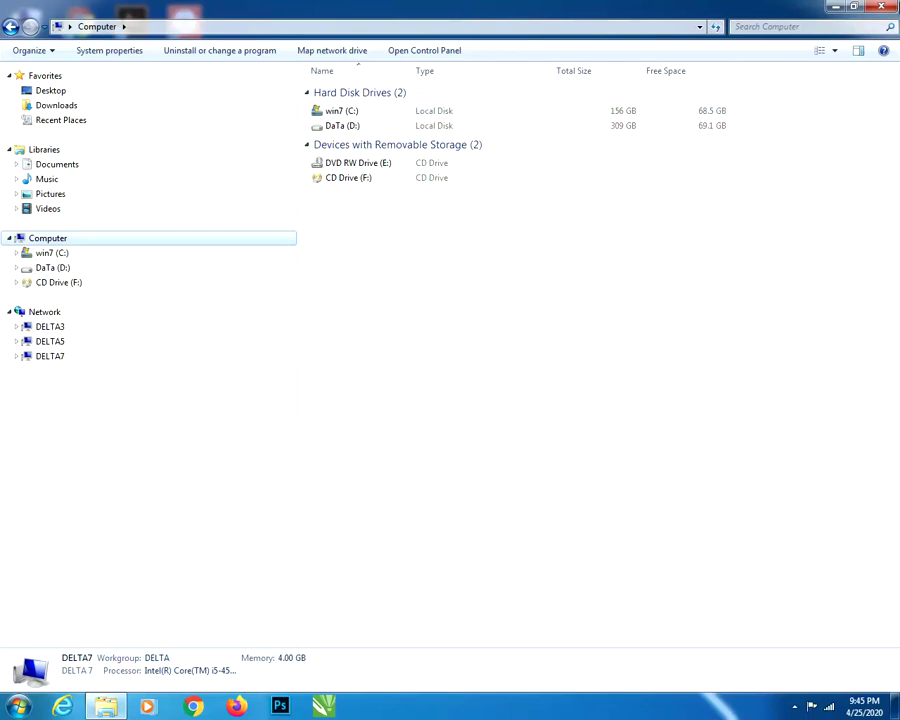
left_click(893, 7)
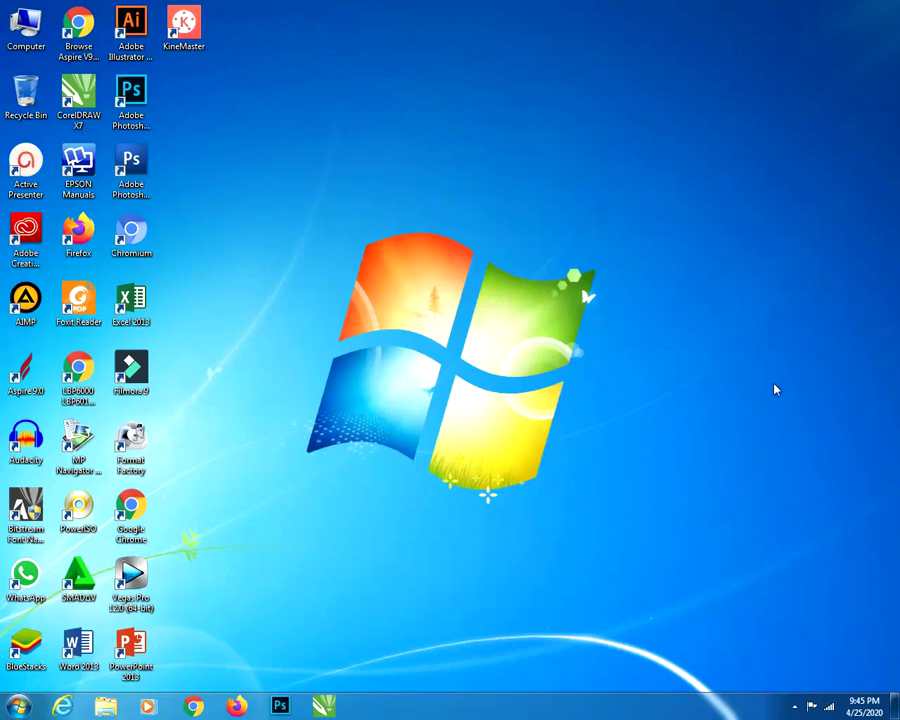
Show the hidden notification area icons
left_click(795, 706)
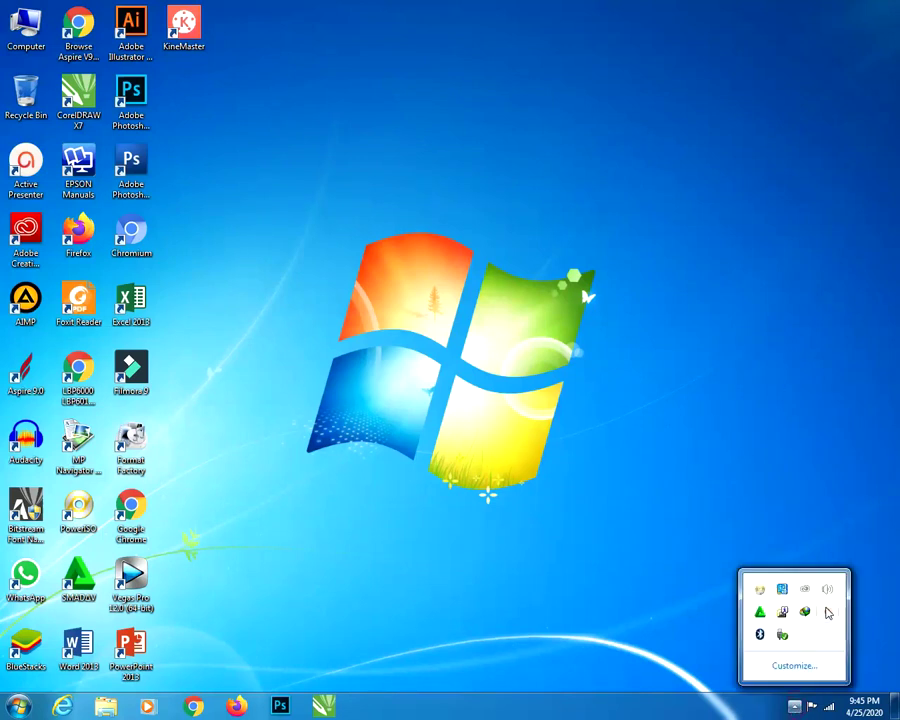